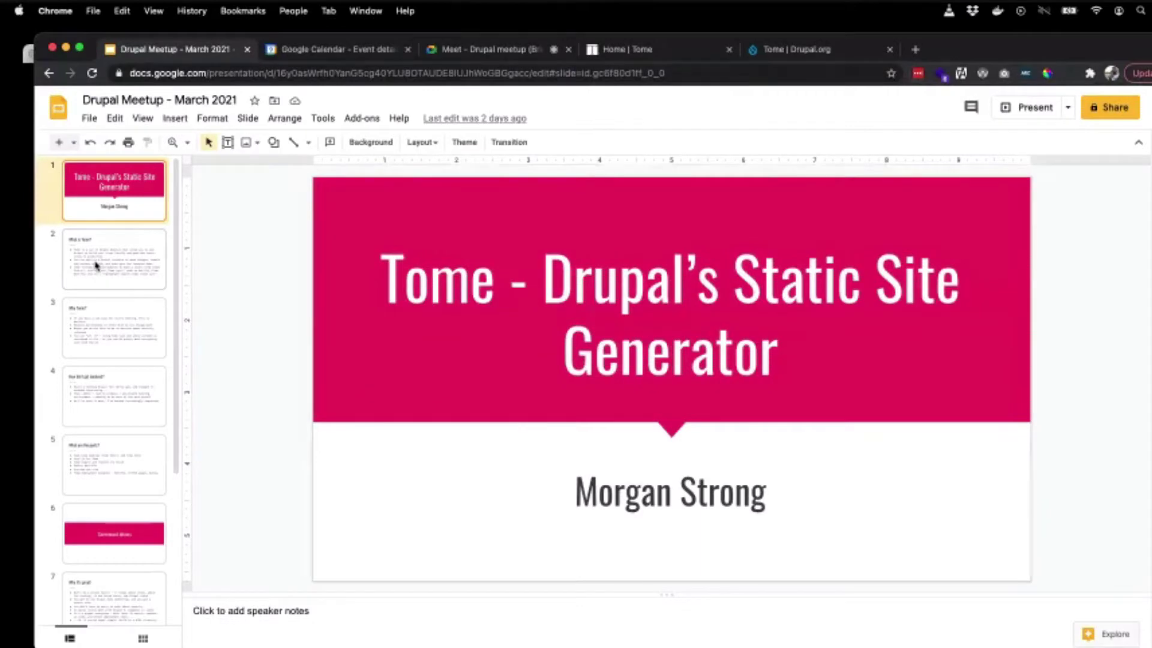
Show slide 2, 'What is Tome?', listing Tome Static, Tome Sync, Tome Netlify and Tome Lunr
left_click(96, 266)
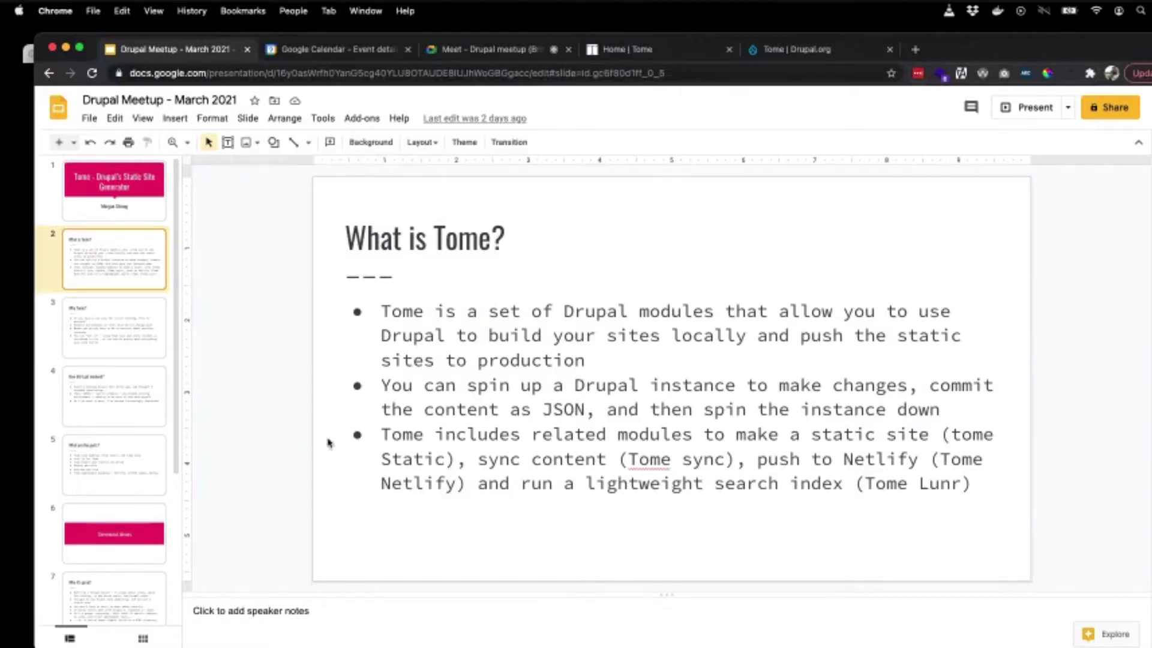
left_click(790, 50)
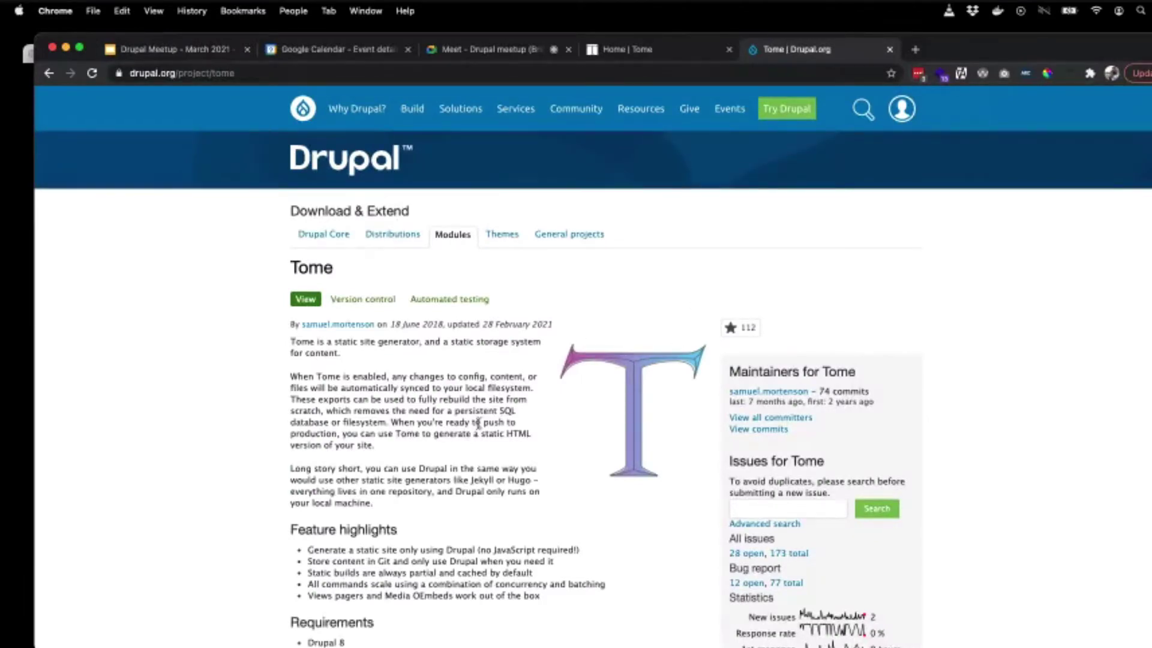
scroll(478, 424, "down", 12)
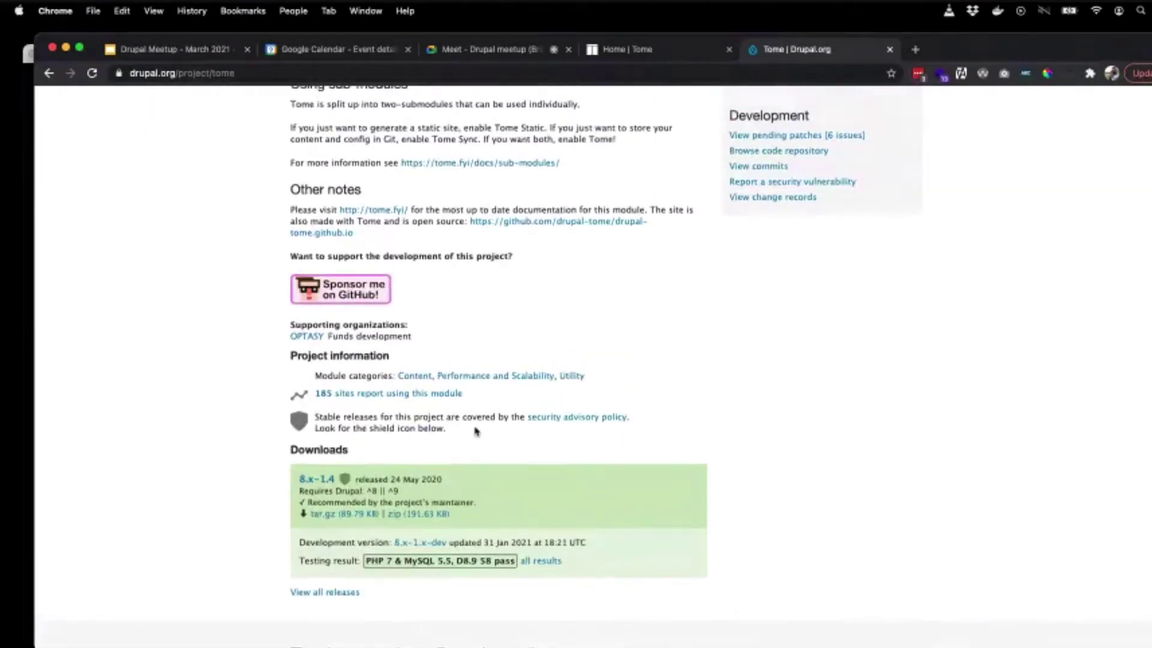
scroll(476, 431, "up", 15)
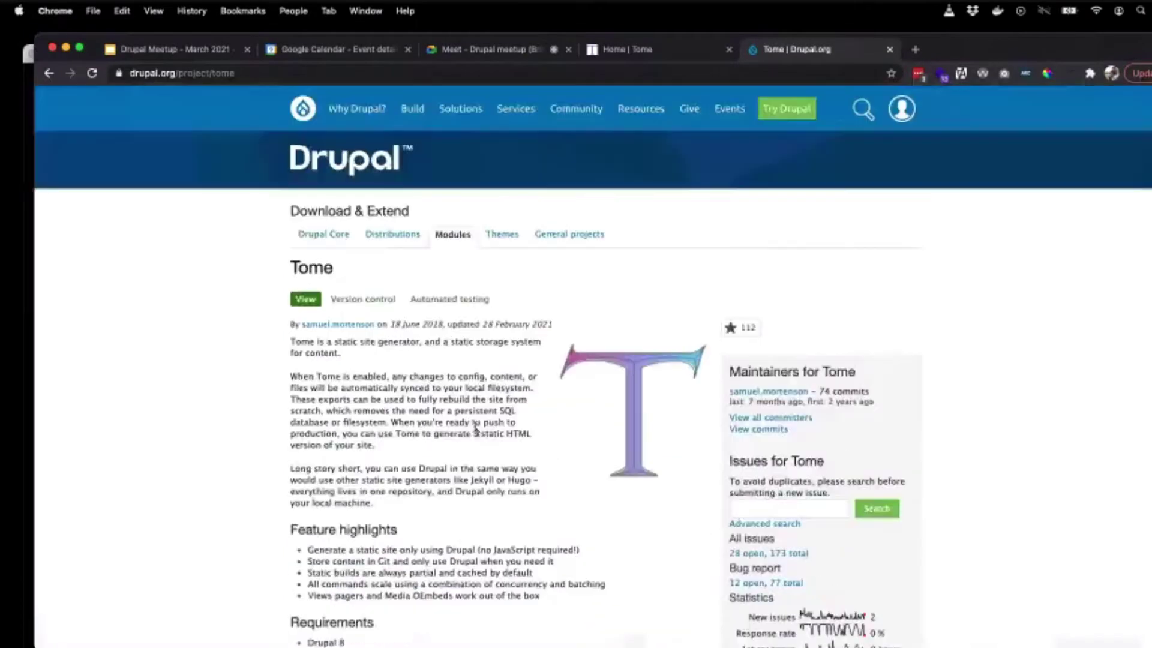
left_click(199, 54)
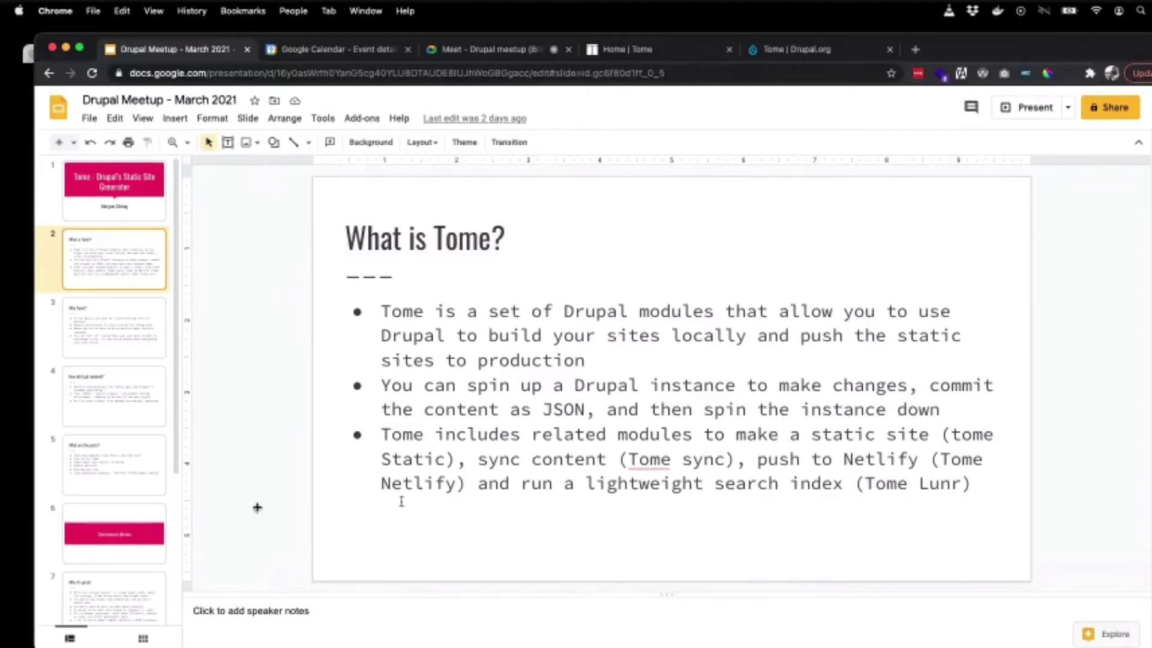
Show slide 3, 'Why Tome?', on static hosting, reduced maintenance and fewer security worries
left_click(110, 319)
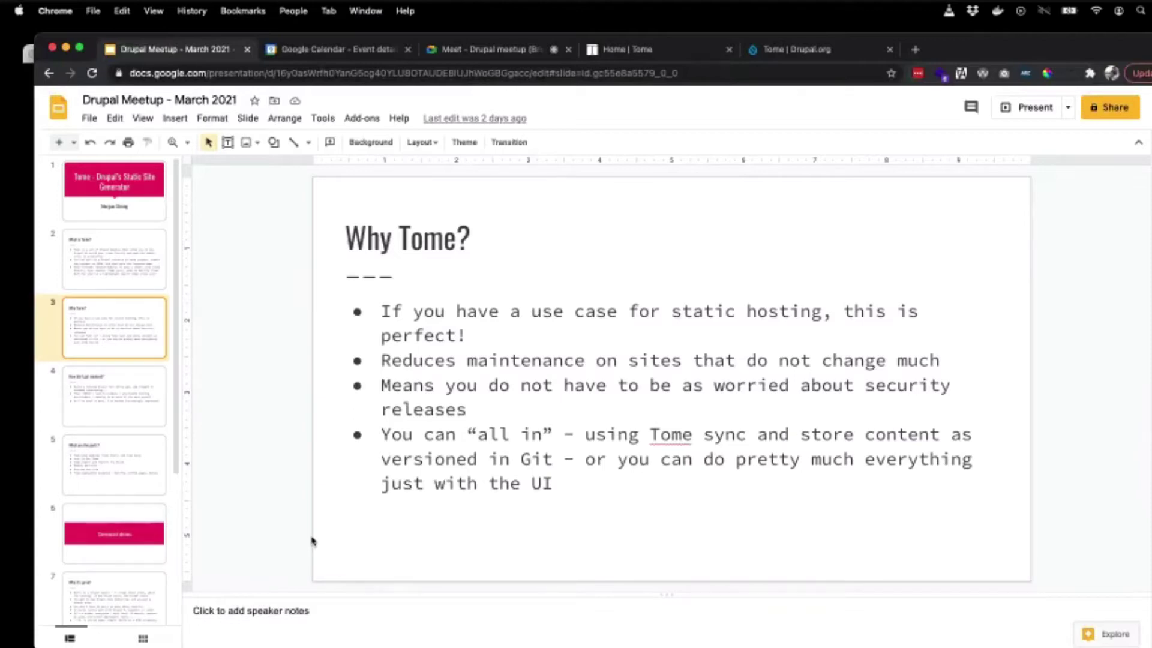
Show slide 4, 'How did I get involved?', with three bullets about adopting Tome
left_click(105, 398)
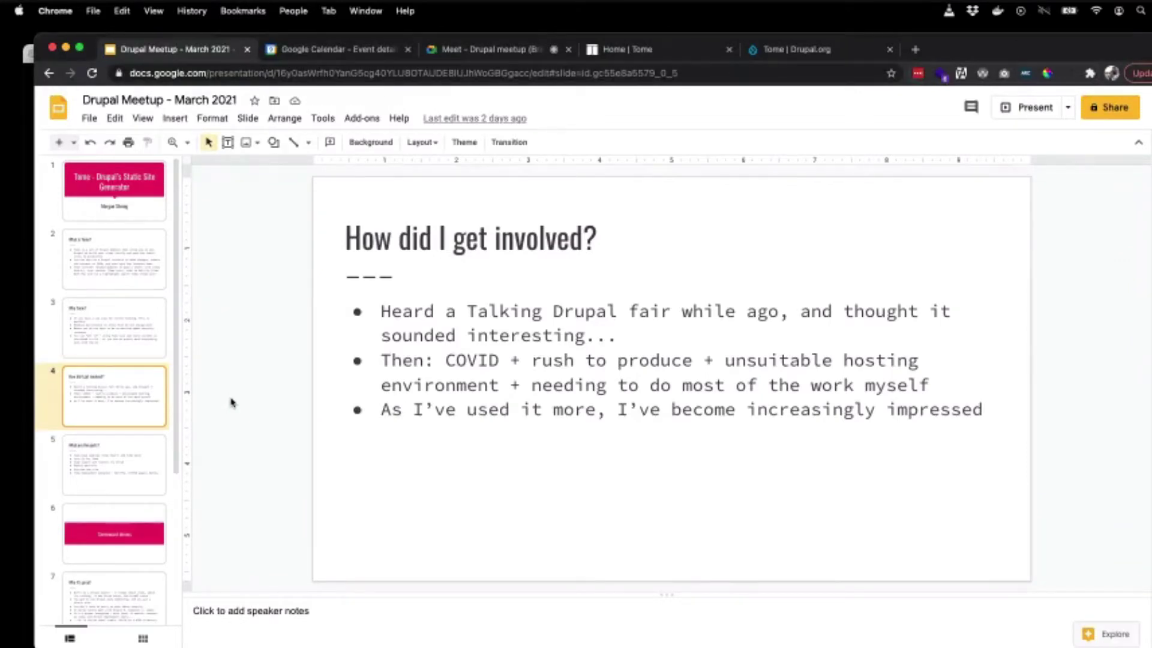
Show slide 5, 'What are the parts?', listing Tome modules, Lunr.js, Drush export and deployment
left_click(117, 454)
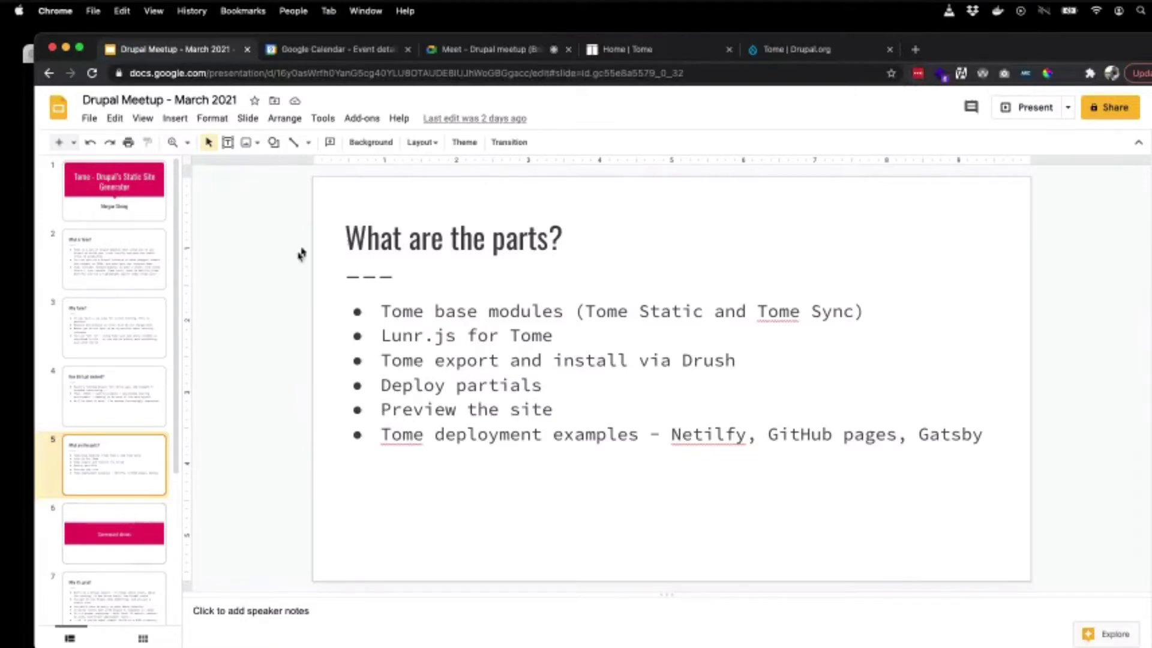
Show slide 6, 'Screencast demos', then switch to the recorded Tome demo video
left_click(105, 521)
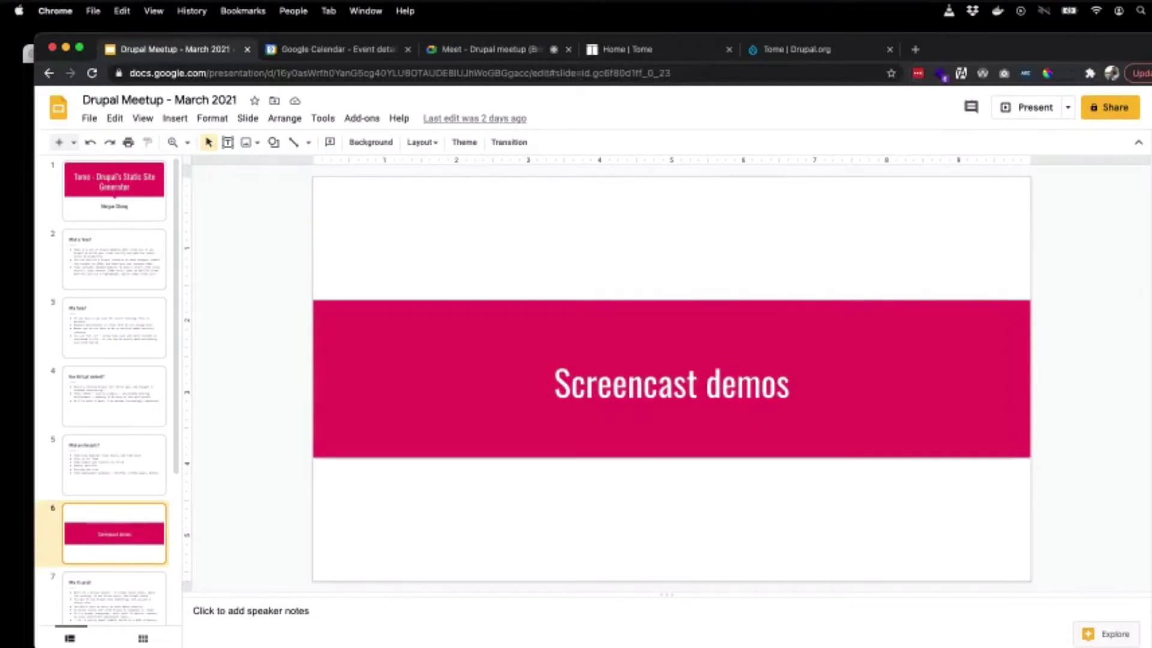
key("super+Tab")
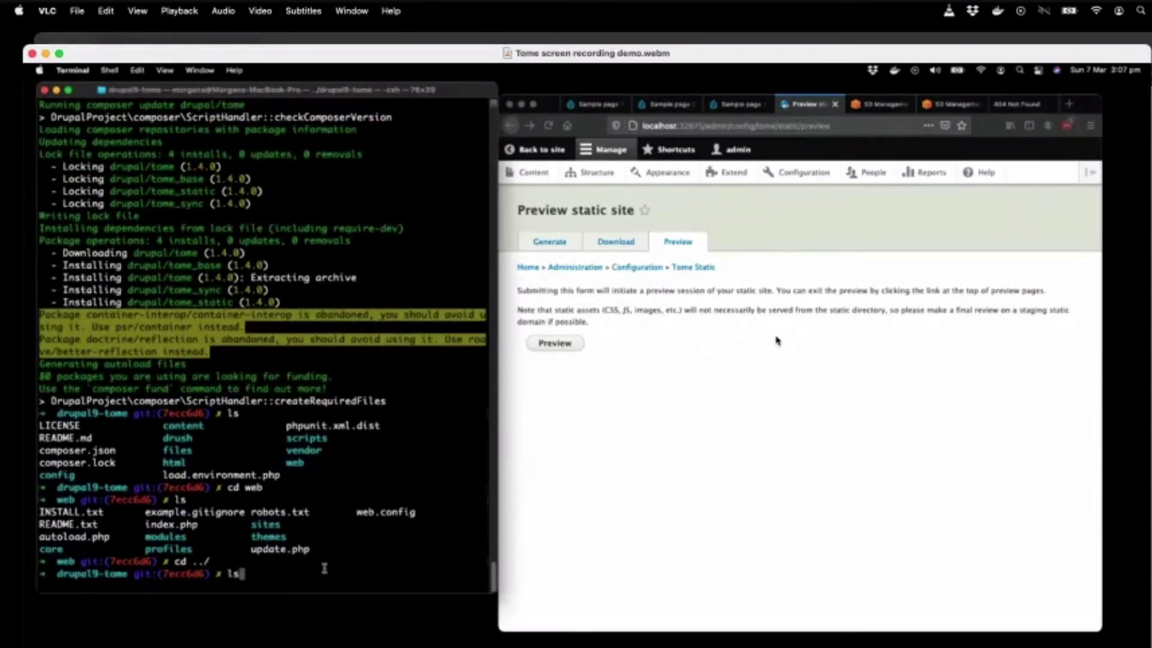
List the html folder's static files (index.html, rss.xml, node, search, user), then return to the project root
key("BackSpace")
key("BackSpace")
type("cd html")
key("Return")
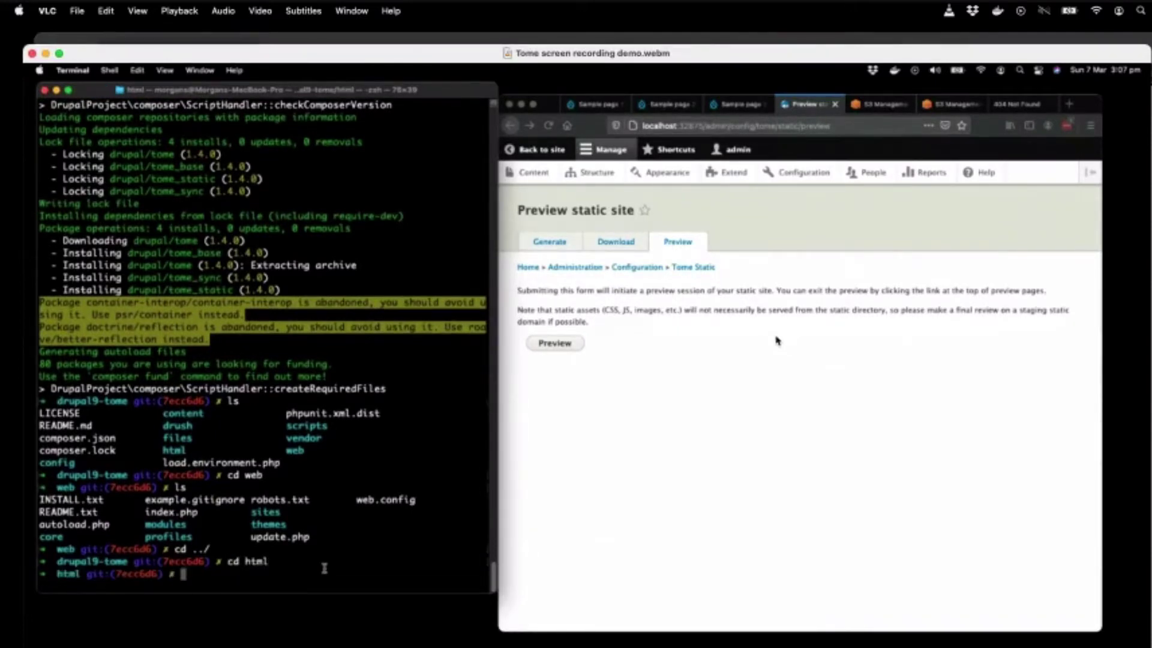
type("ls")
key("Return")
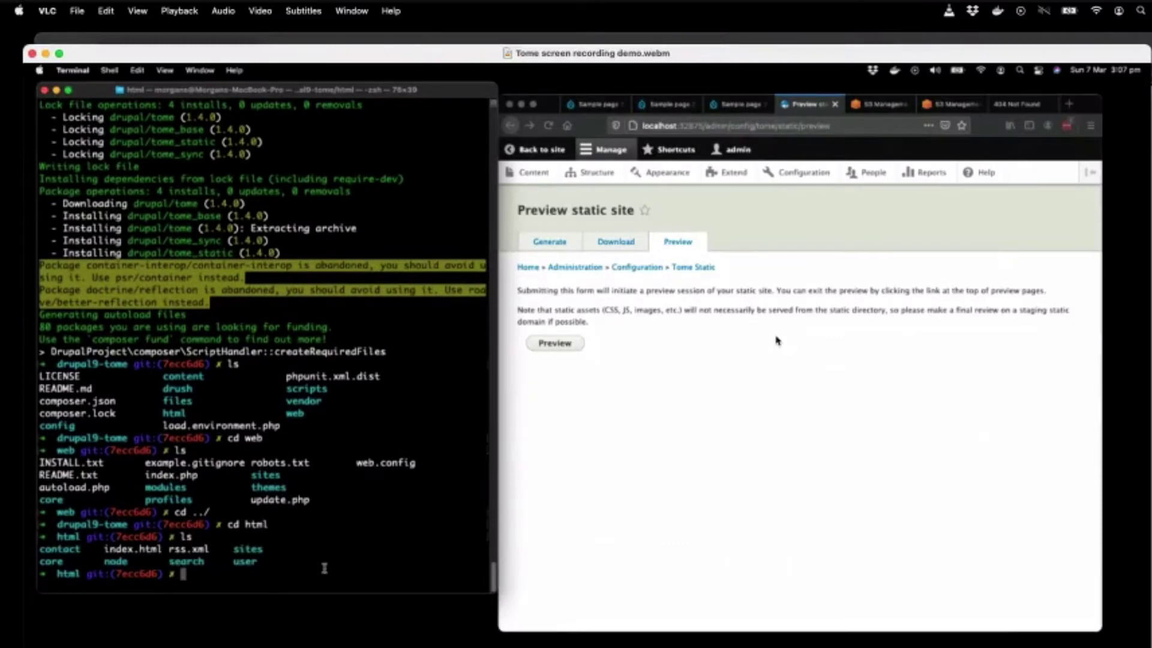
type("cd ../")
key("Return")
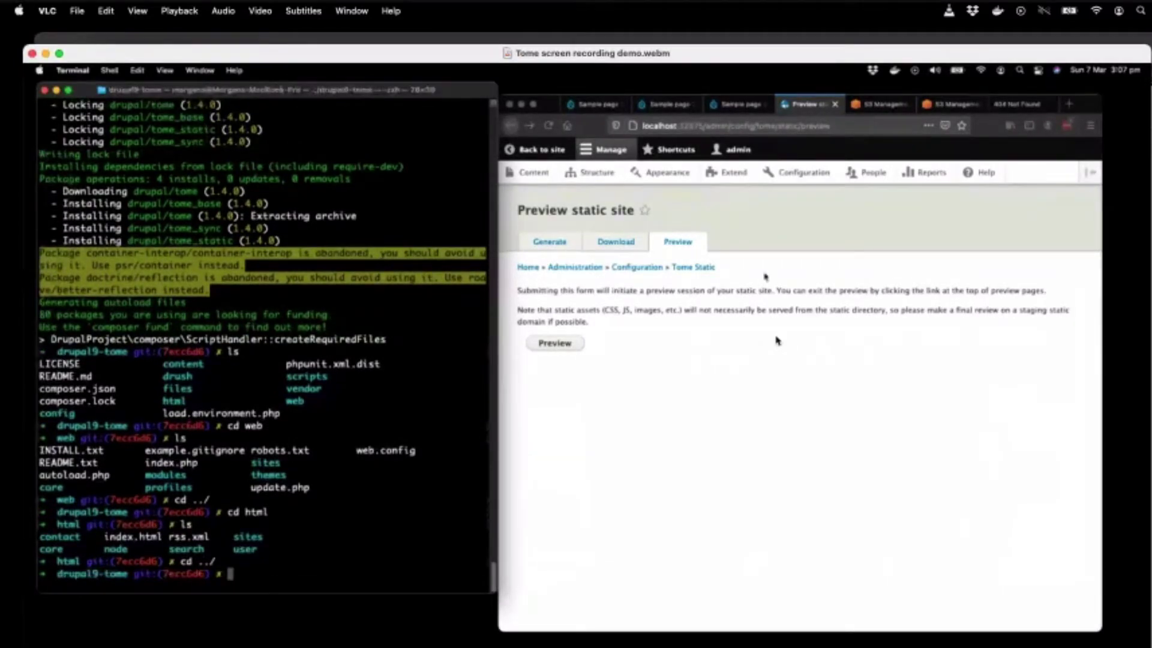
Check the 404 page and empty bucket, then enter 'aws s3 cp html s3://tome-meetup-test --recursive'
left_click(1014, 106)
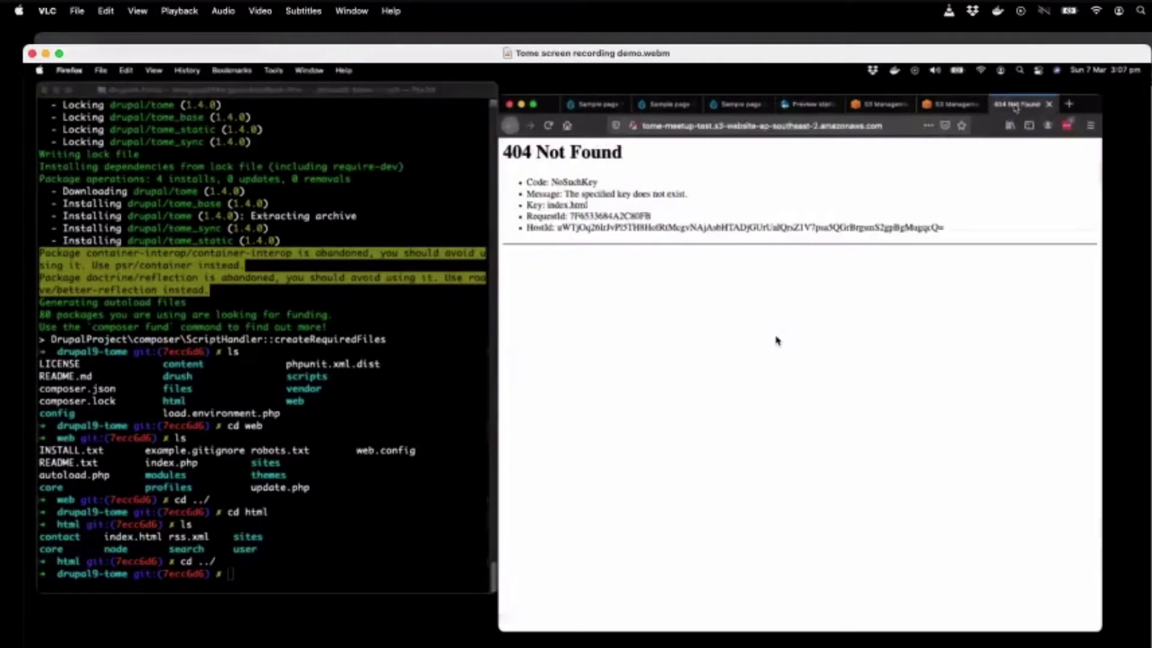
left_click(878, 105)
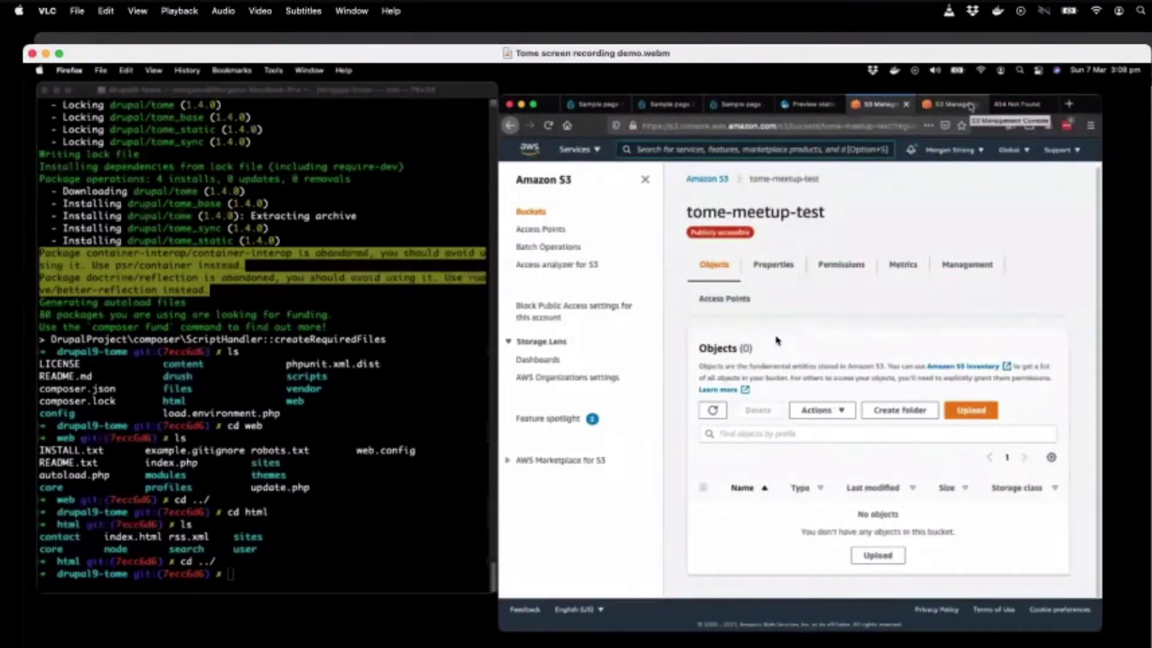
left_click(291, 571)
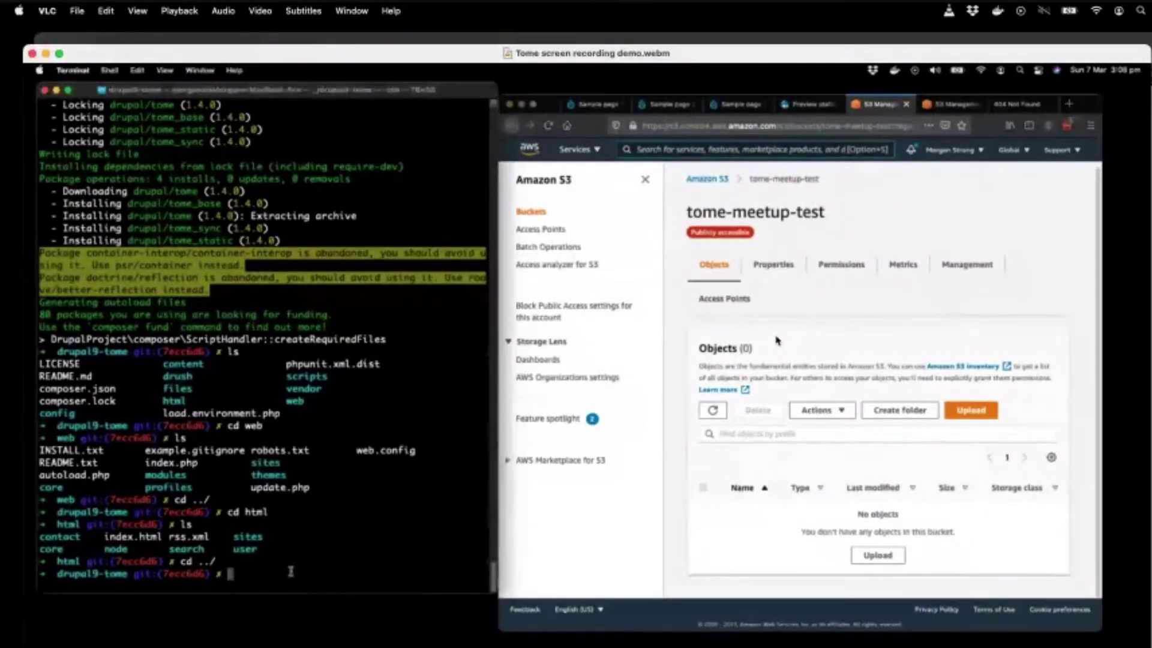
type("aws s3 cp")
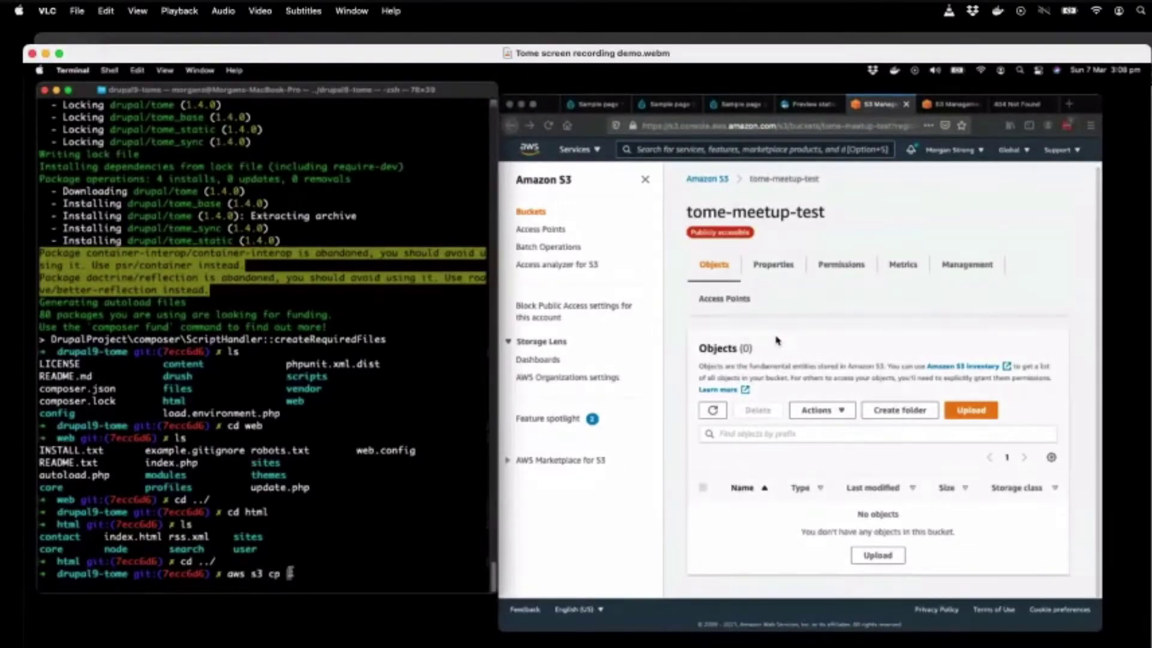
type(" html s3://")
type("tome-meetup")
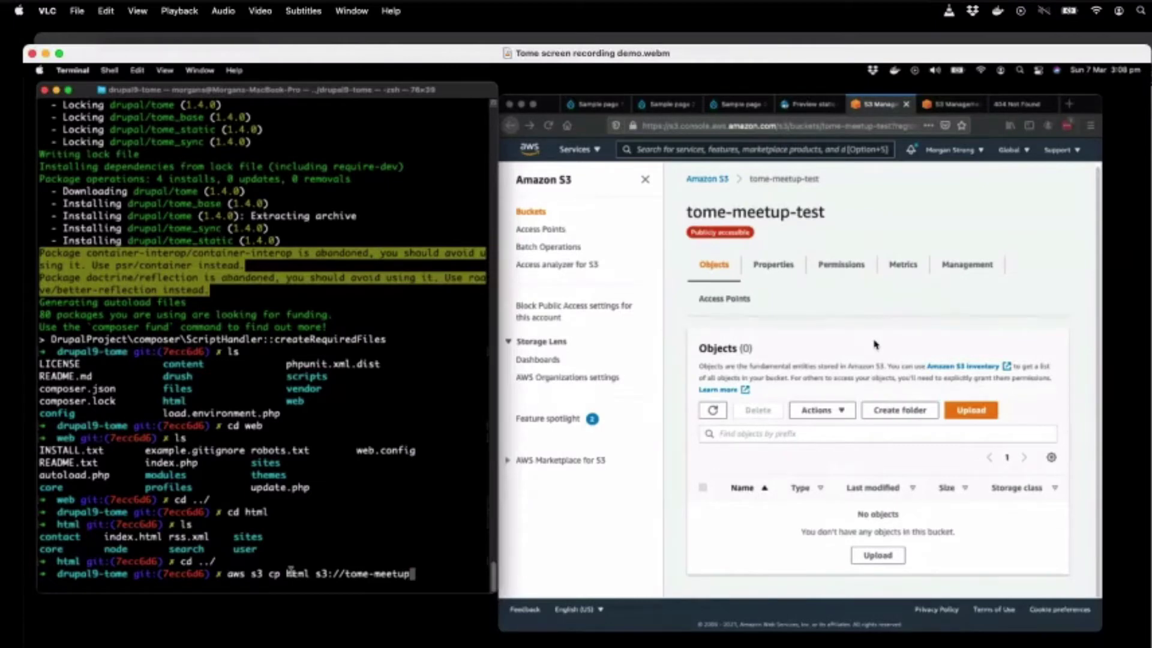
type("-test --recoursive")
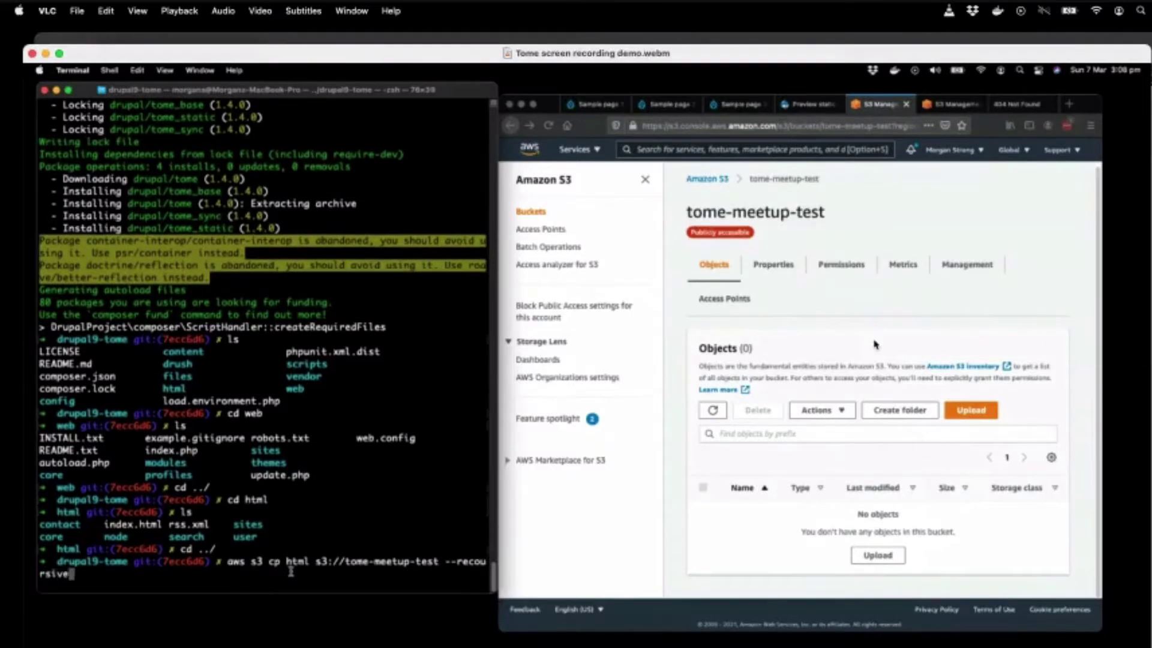
key("BackSpace")
key("BackSpace")
key("BackSpace")
key("BackSpace")
key("BackSpace")
key("BackSpace")
key("BackSpace")
key("BackSpace")
type("cursive")
Run the aws s3 cp command to upload the html folder to tome-meetup-test
key("Return")
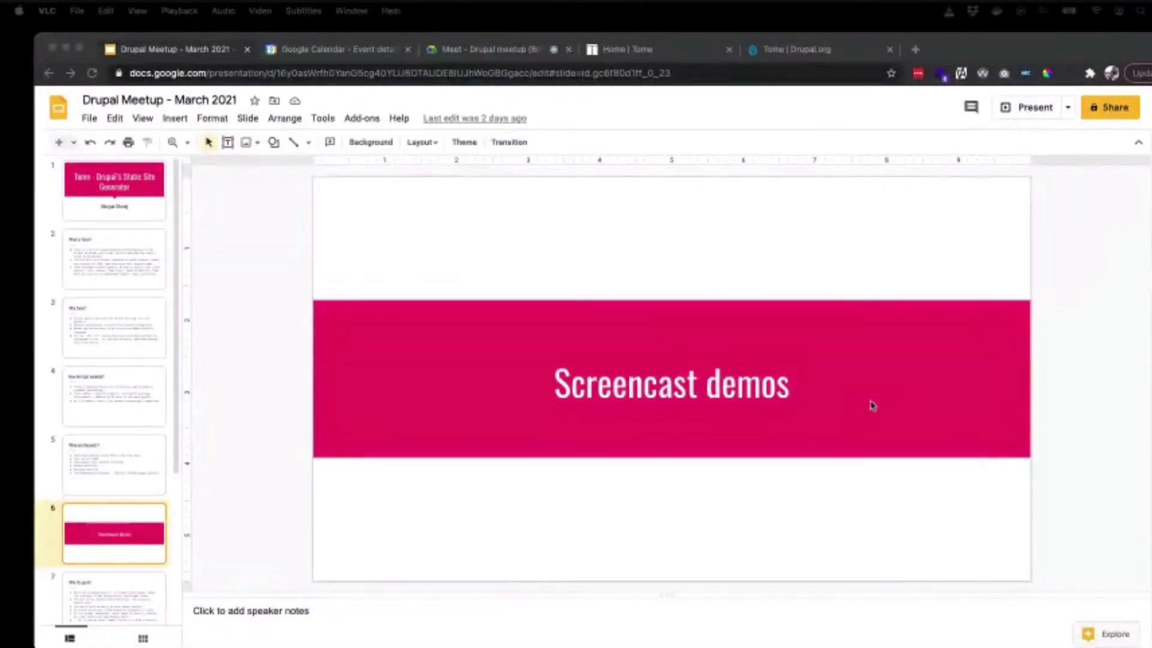
Return to the deck and show slide 7, 'Why it's great!', listing Tome's benefits
left_click(110, 547)
scroll(110, 547, "down", 4)
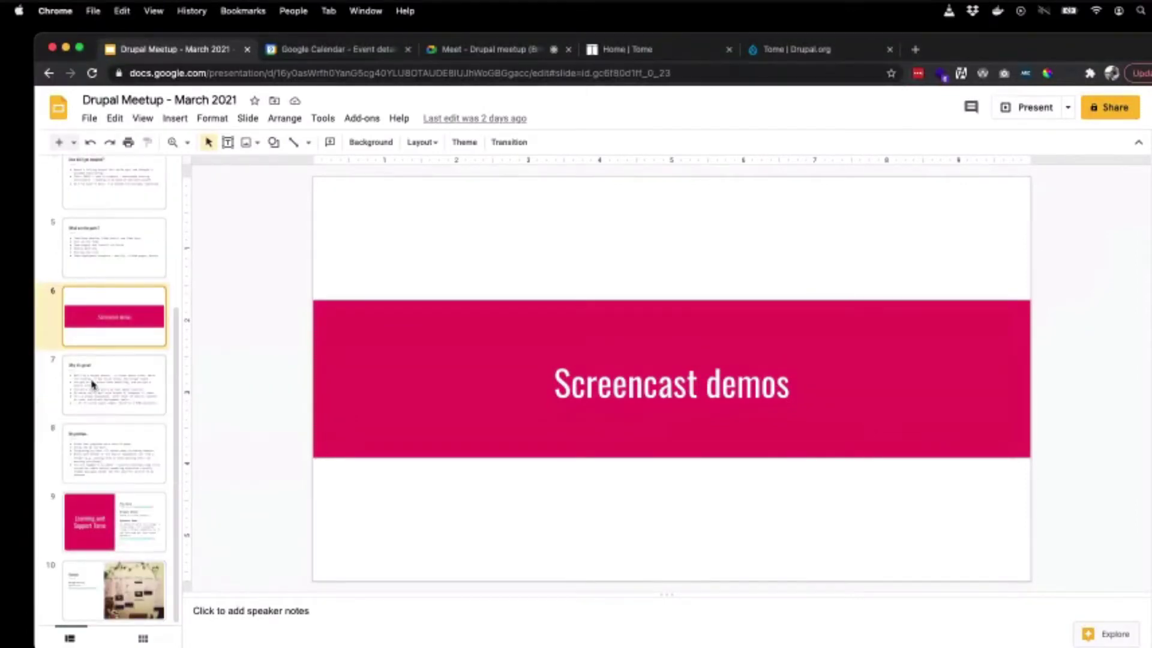
left_click(93, 385)
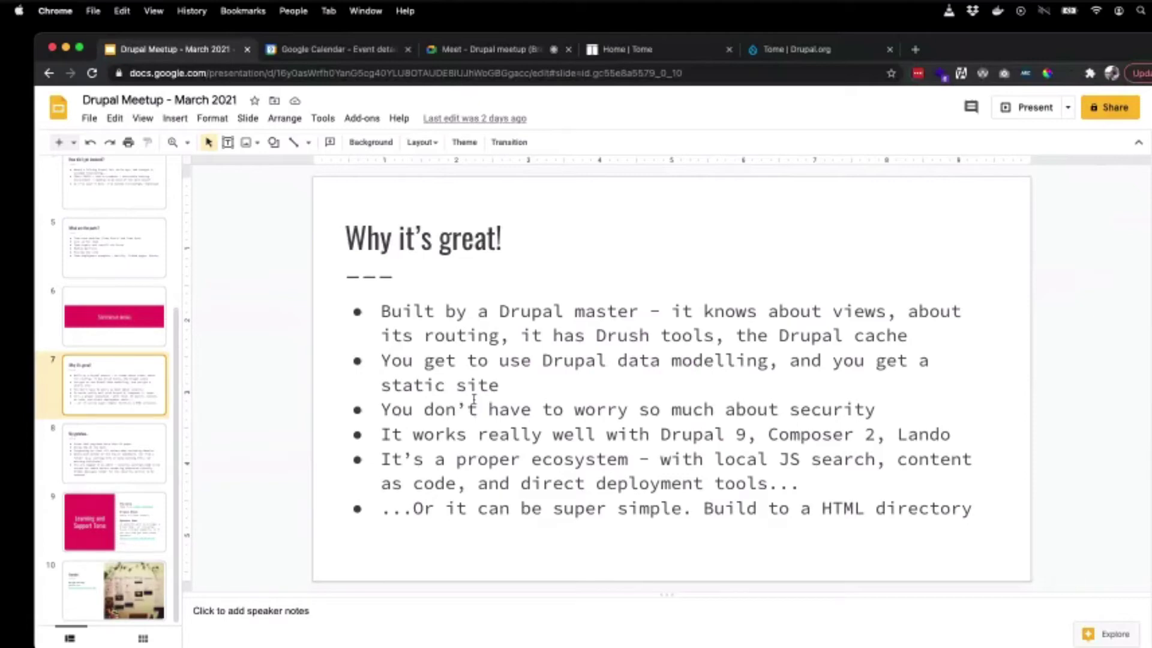
Advance to slide 8, 'My gotchas...', covering pagination beyond 50 pages and cache clearing
key("Down")
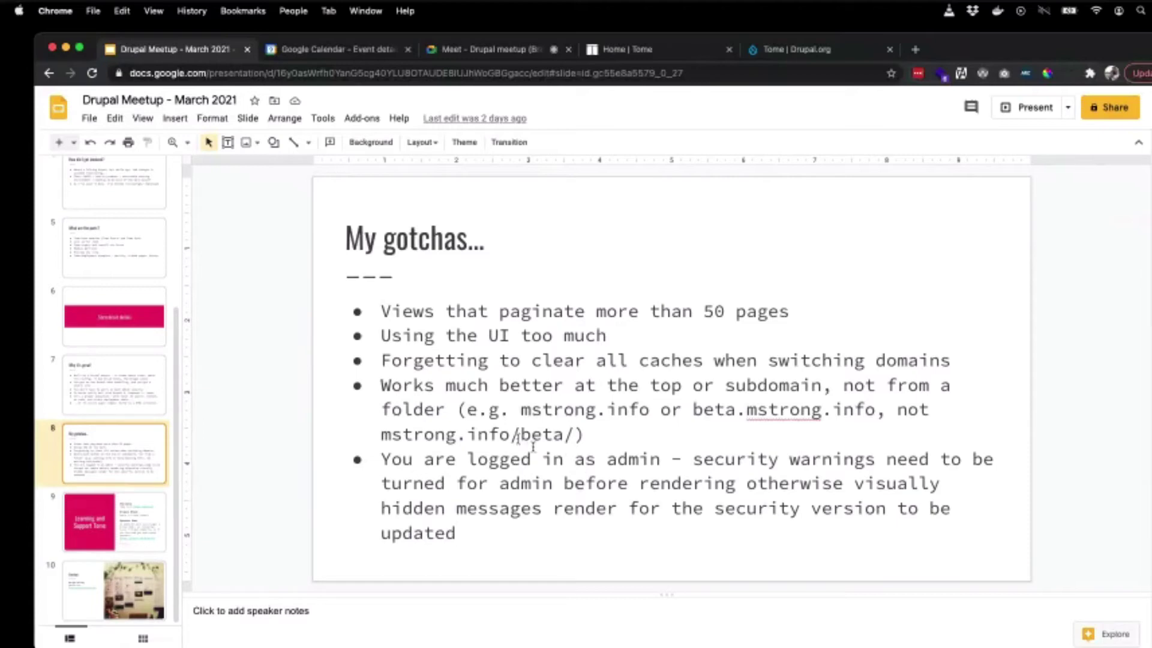
Show slide 9, 'Learning and Support Tome', covering tome.fyi docs, Drupal Slack and GitHub sponsorship
left_click(93, 511)
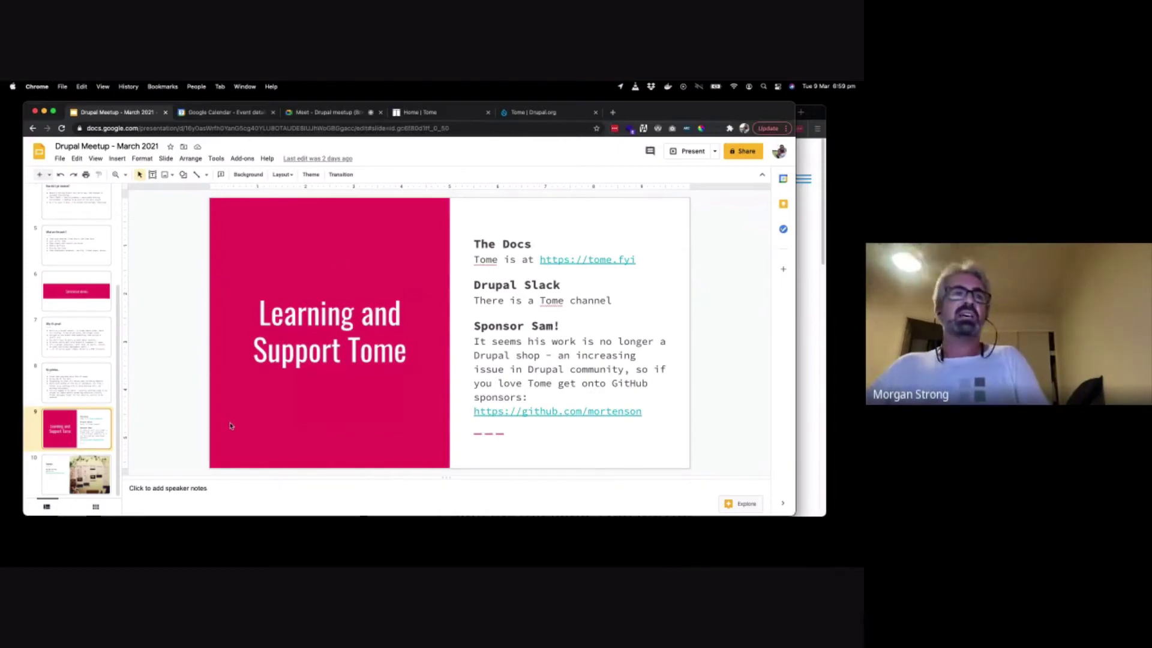
Show the closing slide 10, Contact, then switch to the Drupal meetup (Brisbane) Meet call
left_click(58, 474)
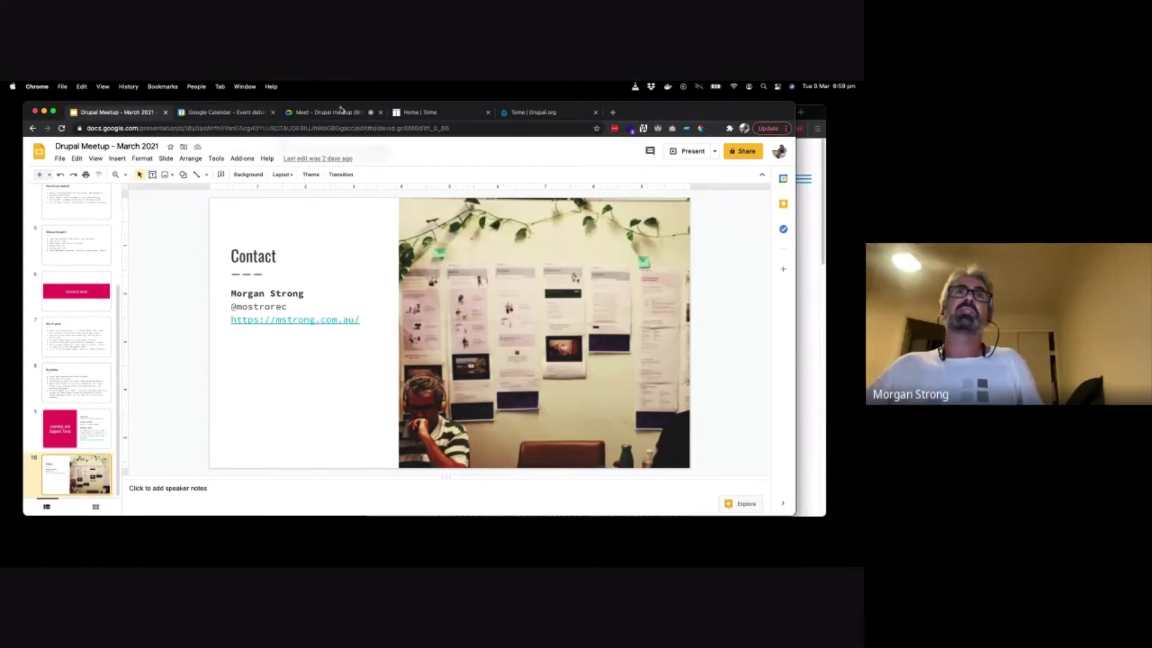
left_click(329, 113)
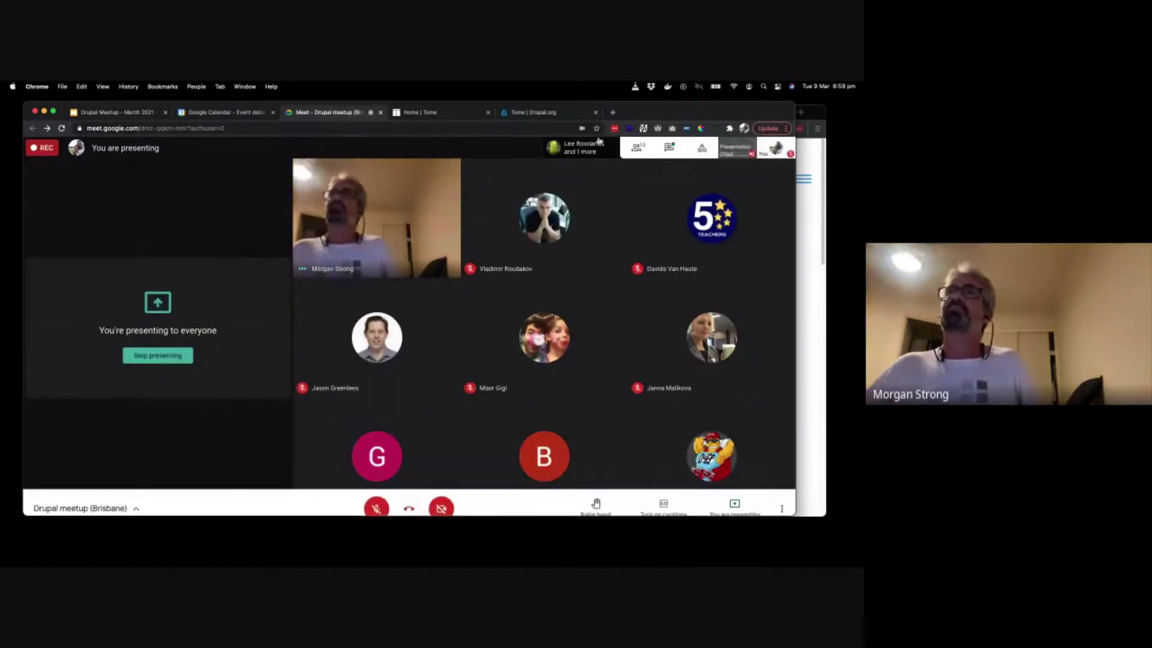
Use the 'You are presenting' button in Meet's bottom bar to reveal Stop presenting
left_click(735, 494)
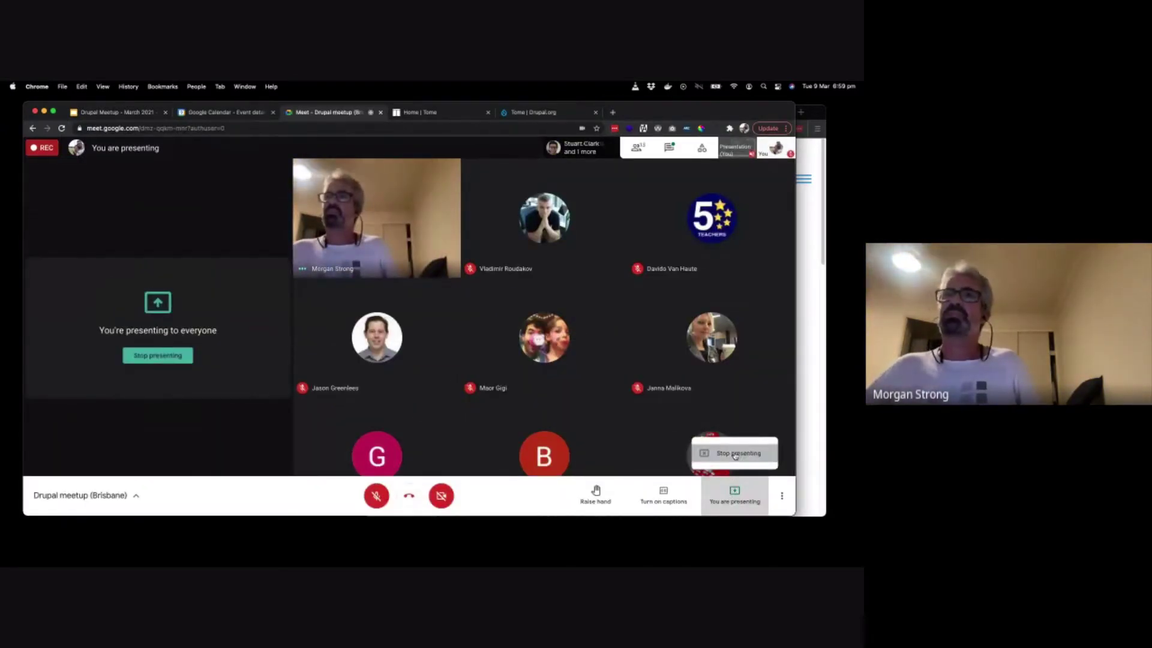